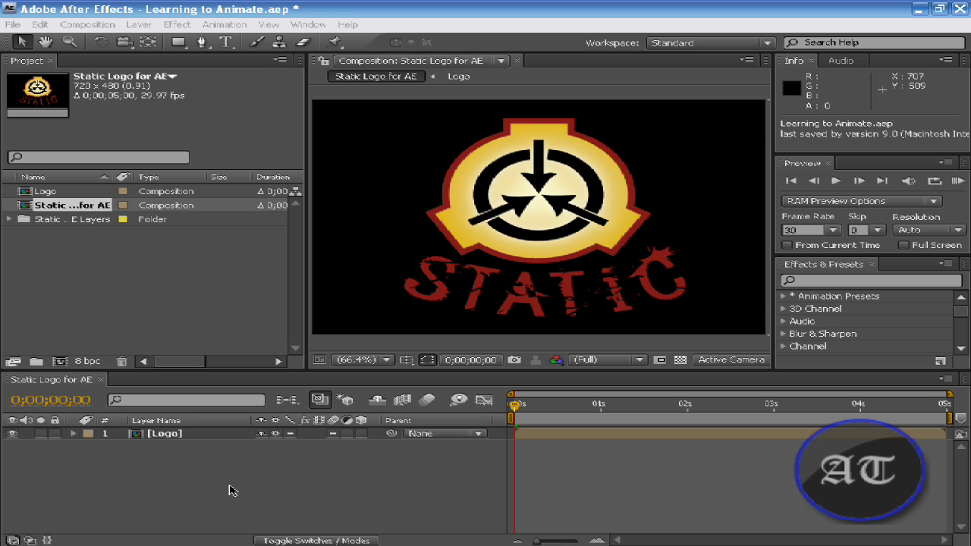
- Select the Logo layer, expand its Transform properties, and select Opacity
left_click(171, 474)
key("ctrl+a")
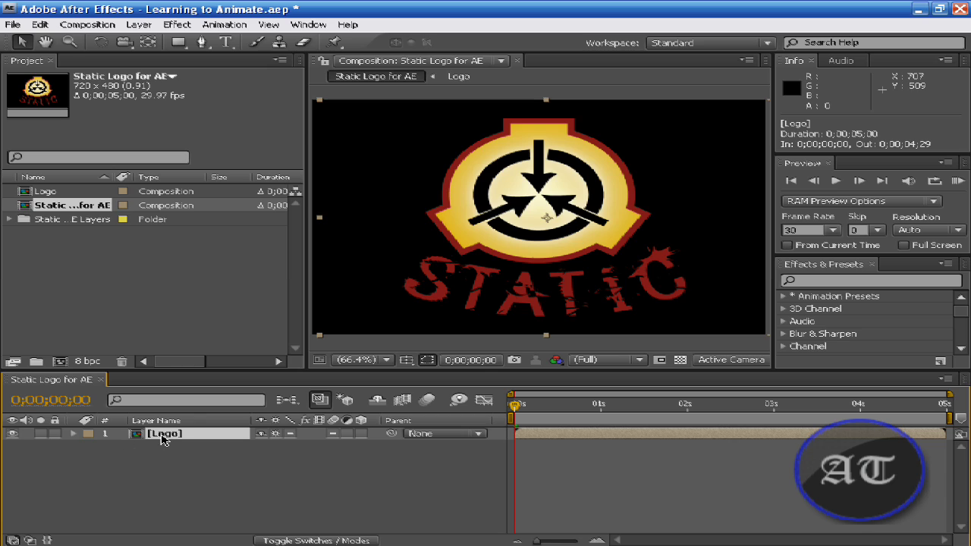
left_click(74, 434)
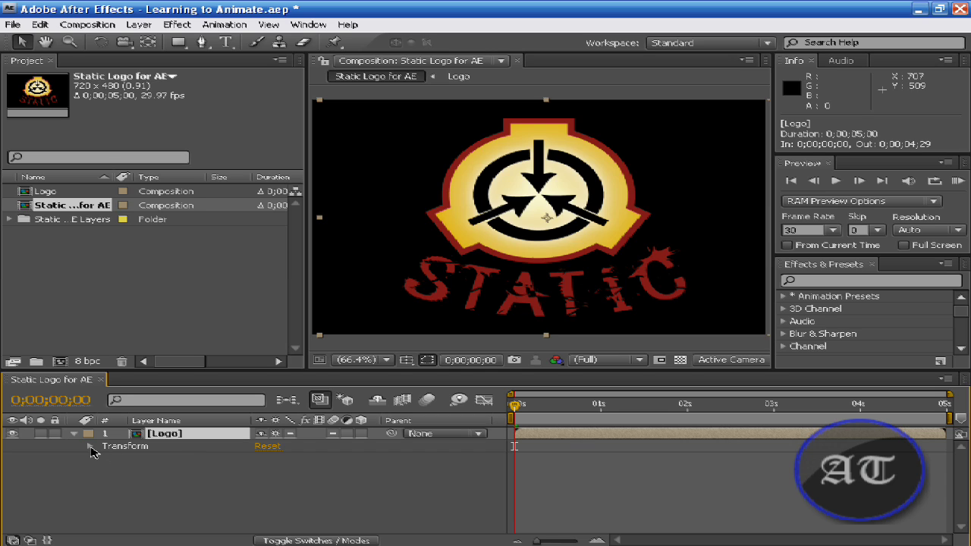
left_click(90, 447)
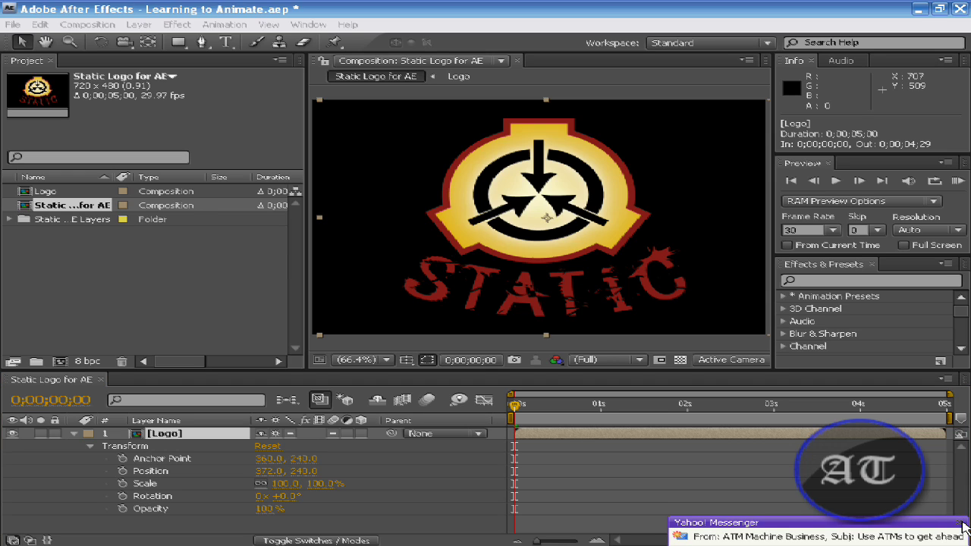
left_click(151, 515)
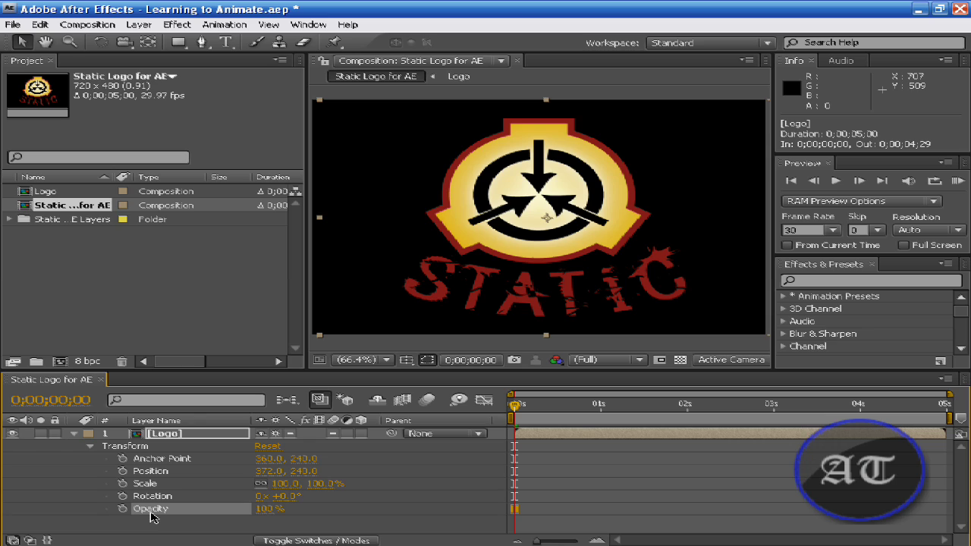
- Isolate the Logo layer's transform properties one at a time in the timeline, then show Position together with Opacity
key("t")
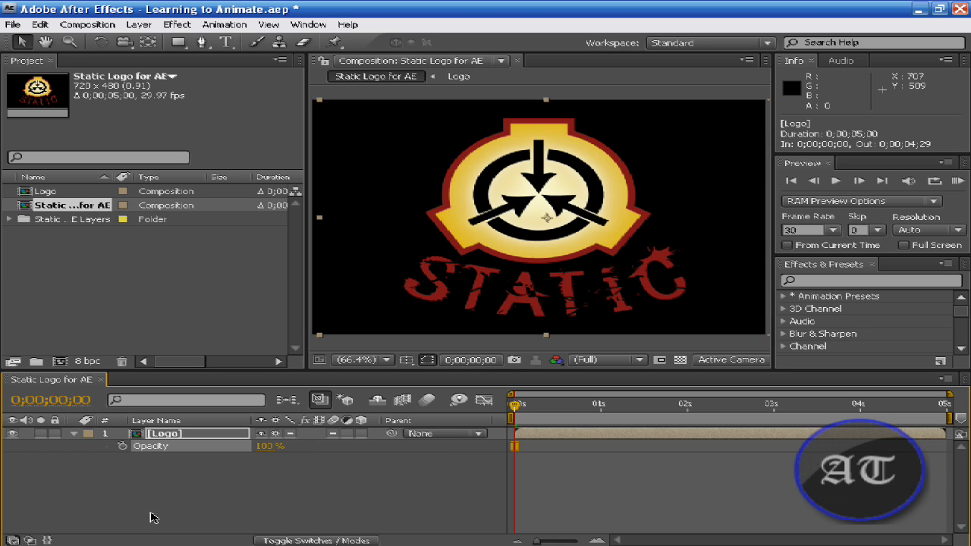
key("r")
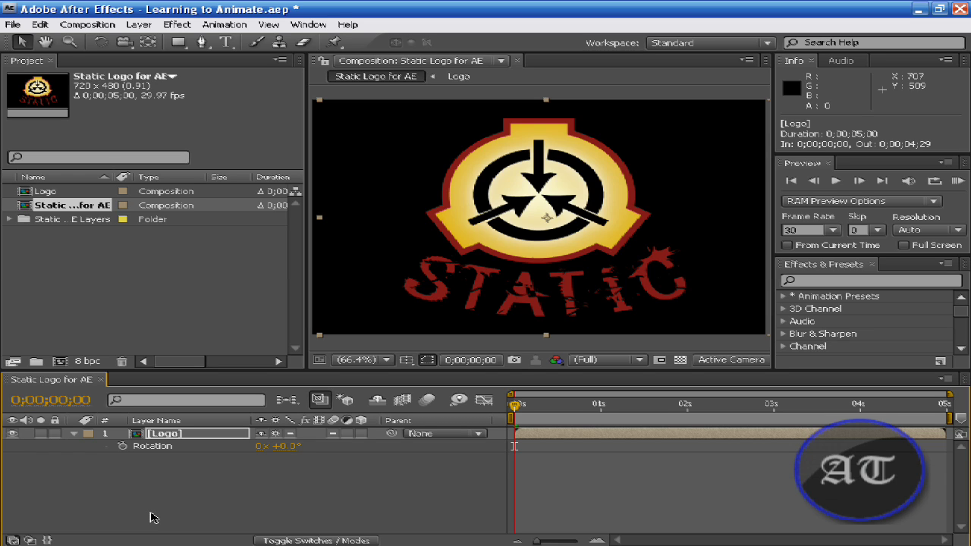
key("a")
key("p")
key("s")
key("t")
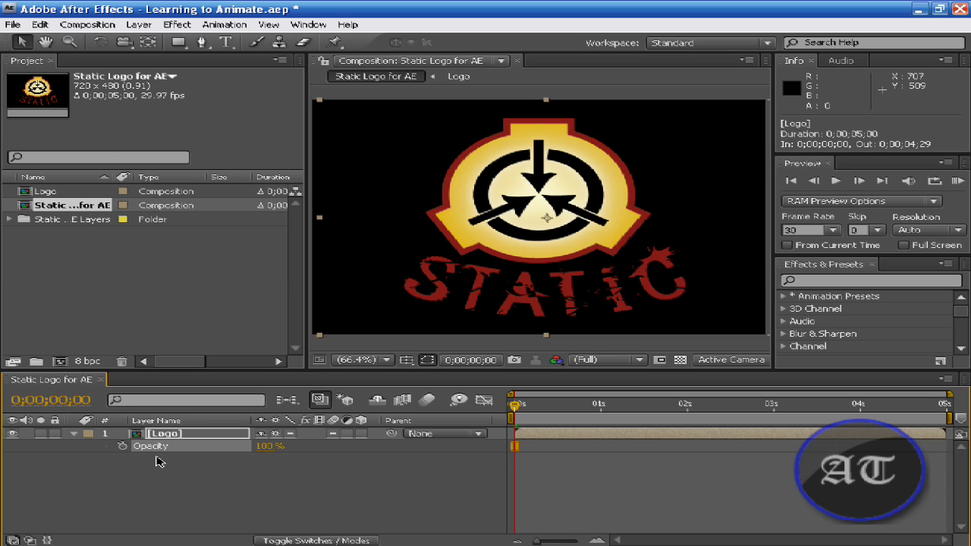
key("shift+p")
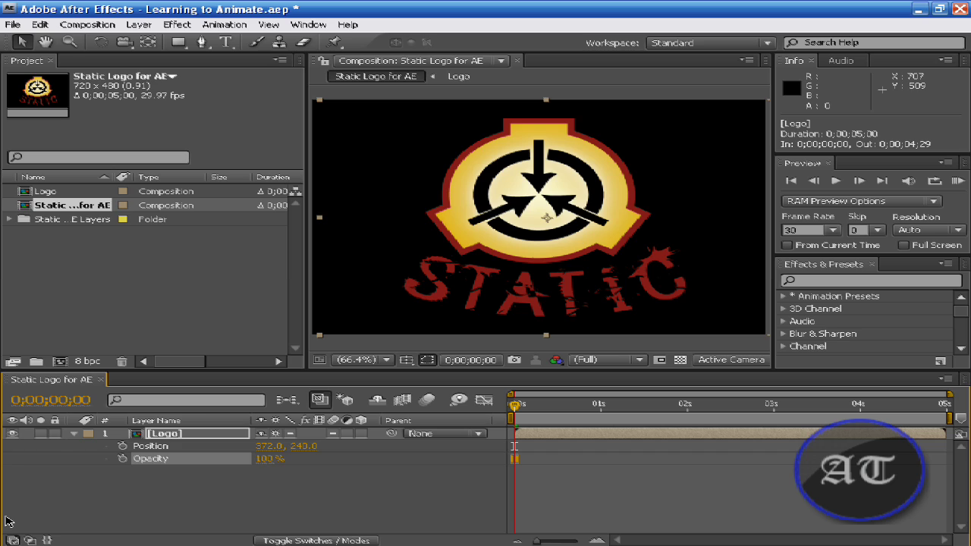
key("ctrl+grave")
- Show only the Logo layer's Opacity, set it to 0%, and keyframe it at the start of the composition
key("t")
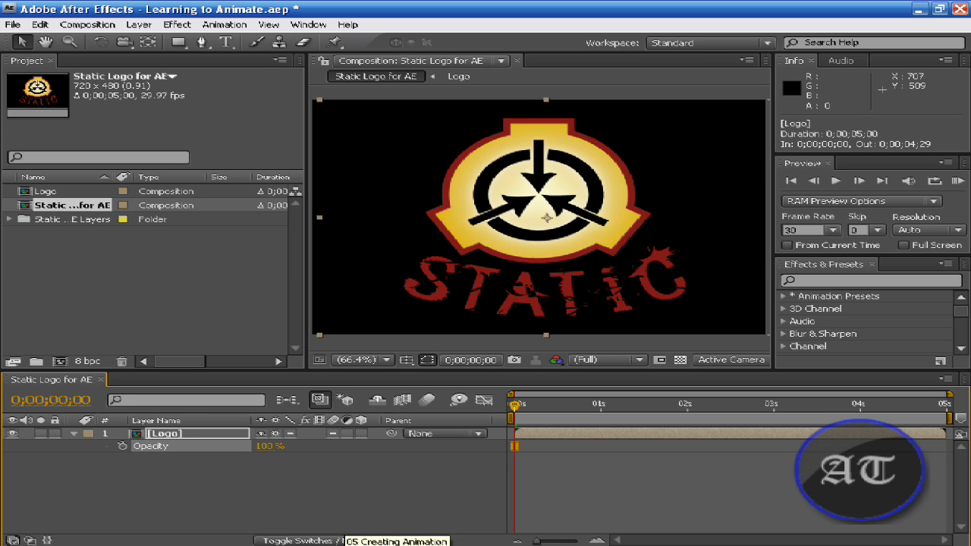
left_click_drag(516, 406, 494, 434)
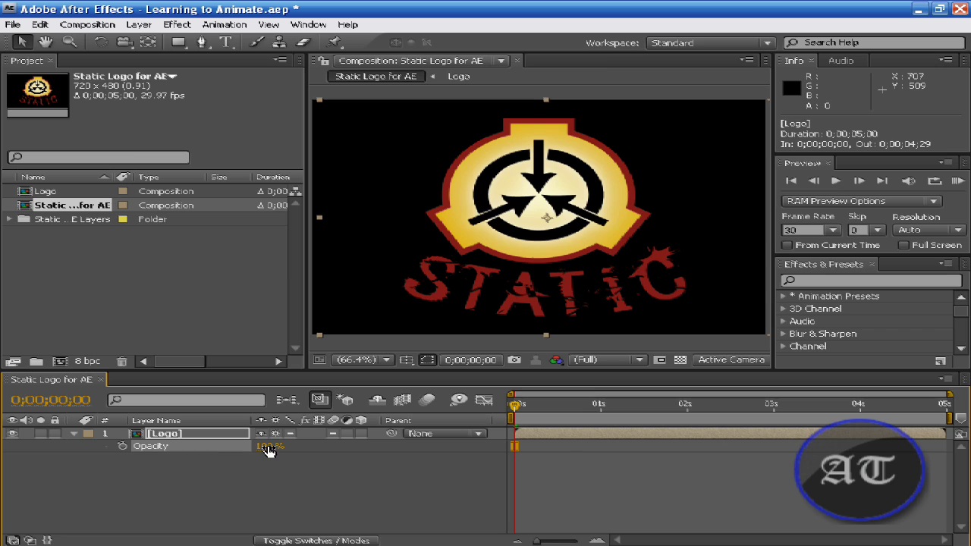
left_click_drag(267, 446, 131, 447)
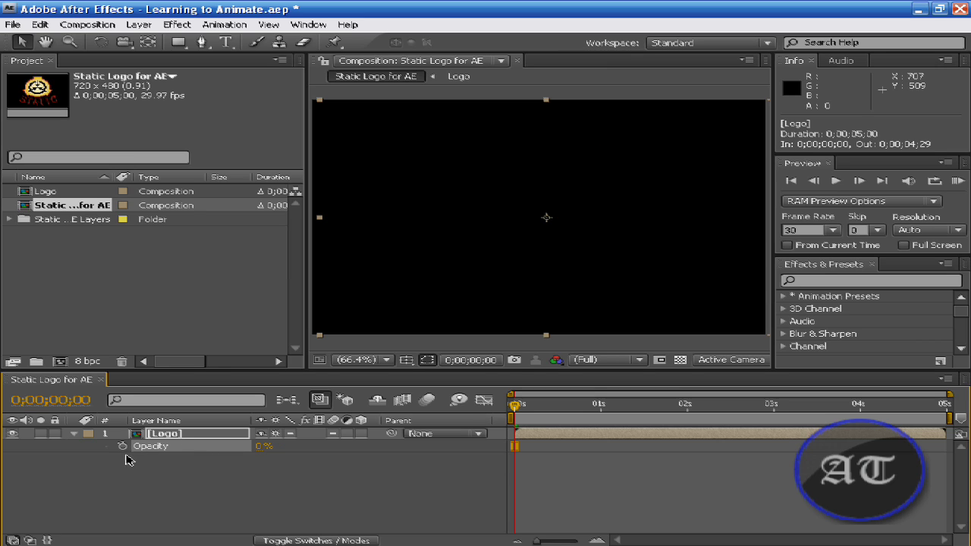
left_click(122, 448)
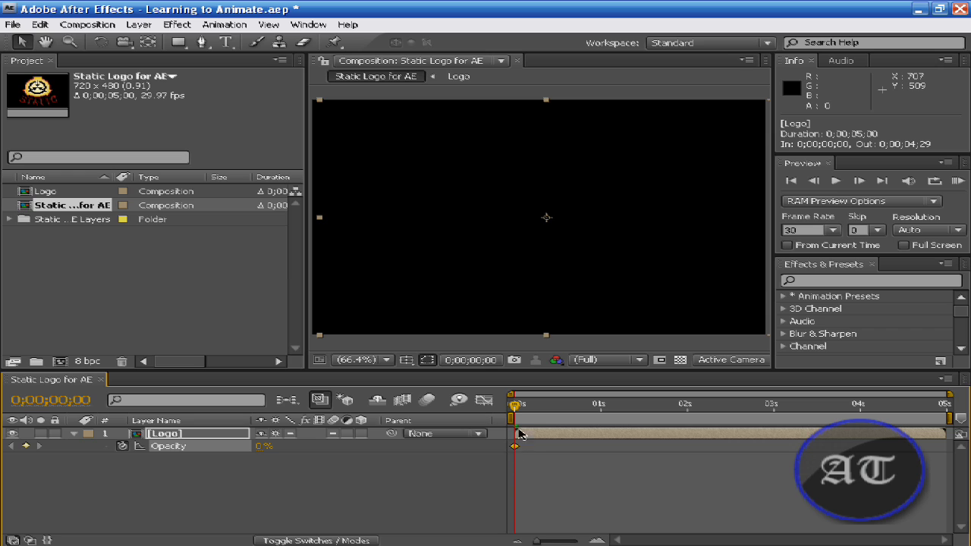
- Add an Opacity keyframe of 100% to the Logo layer at 0;00;04;00
left_click_drag(515, 410, 858, 410)
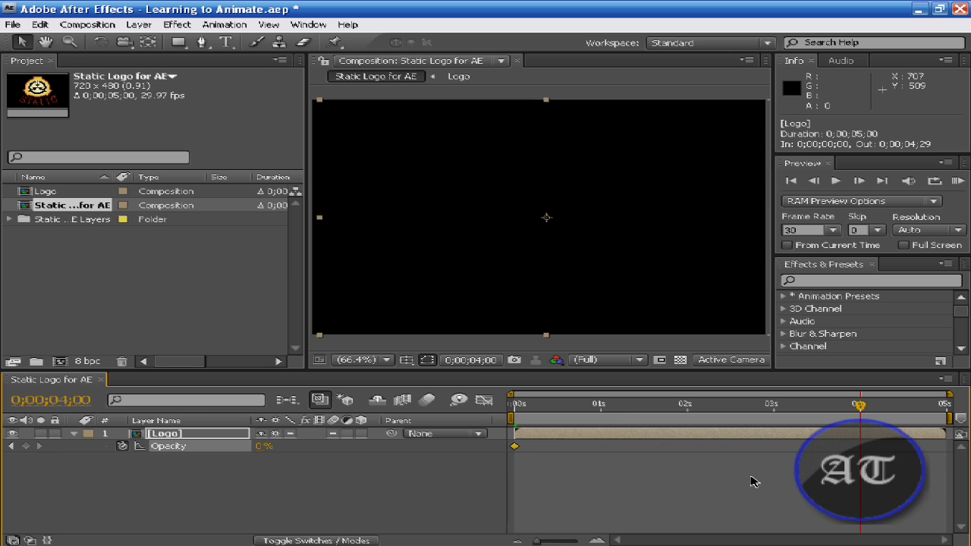
left_click(261, 447)
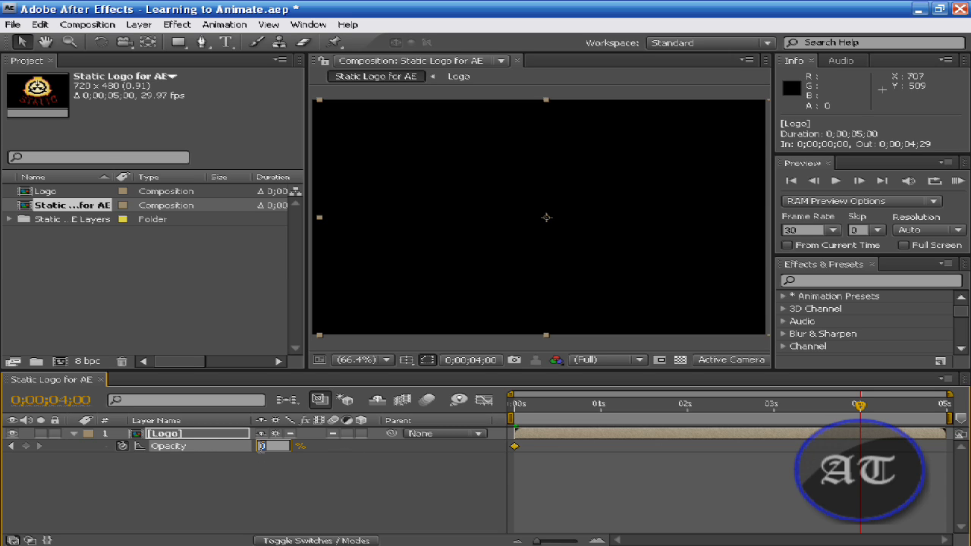
type("100")
key("Return")
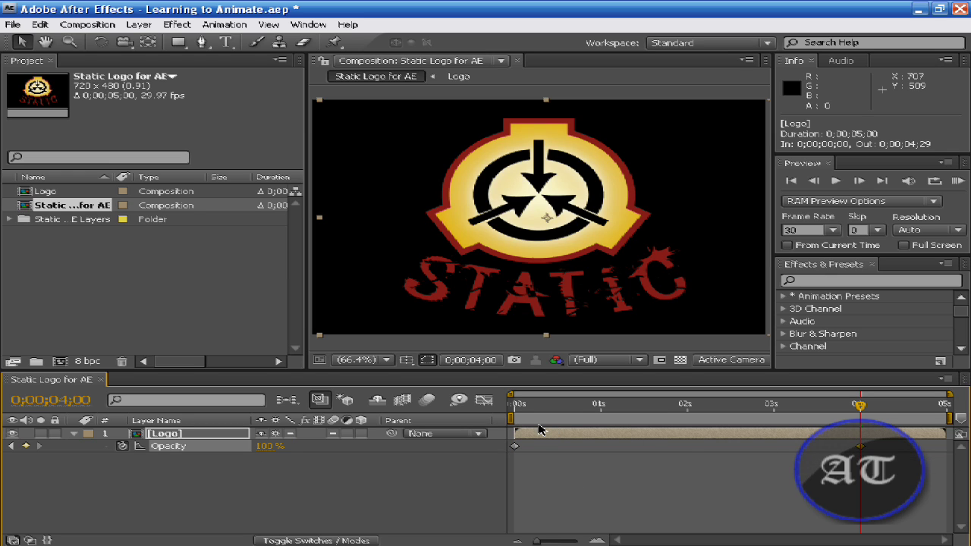
- Play the logo's fade-in, examine its opacity at 0;00;02;00, and scrub to the end of the composition
key("Page_Down")
key("Page_Down")
key("space")
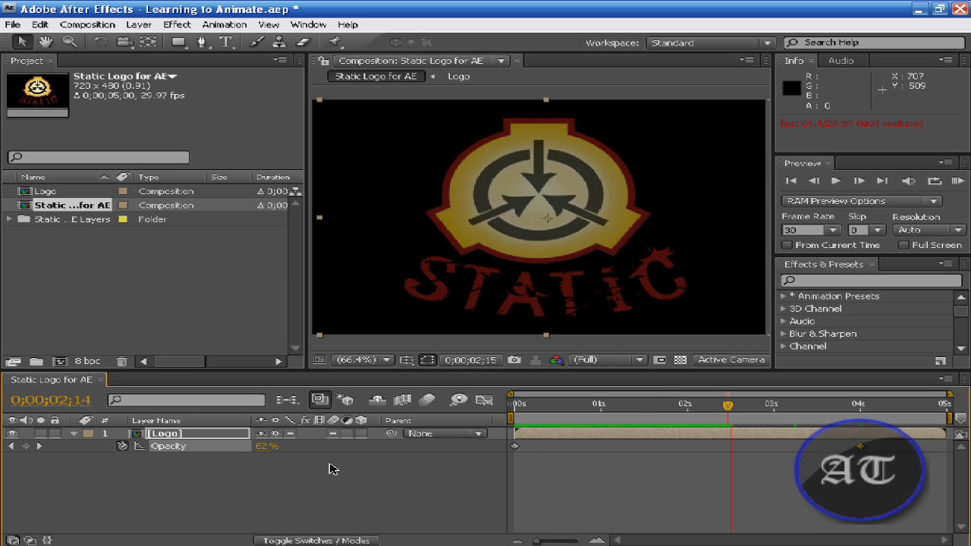
left_click(691, 434)
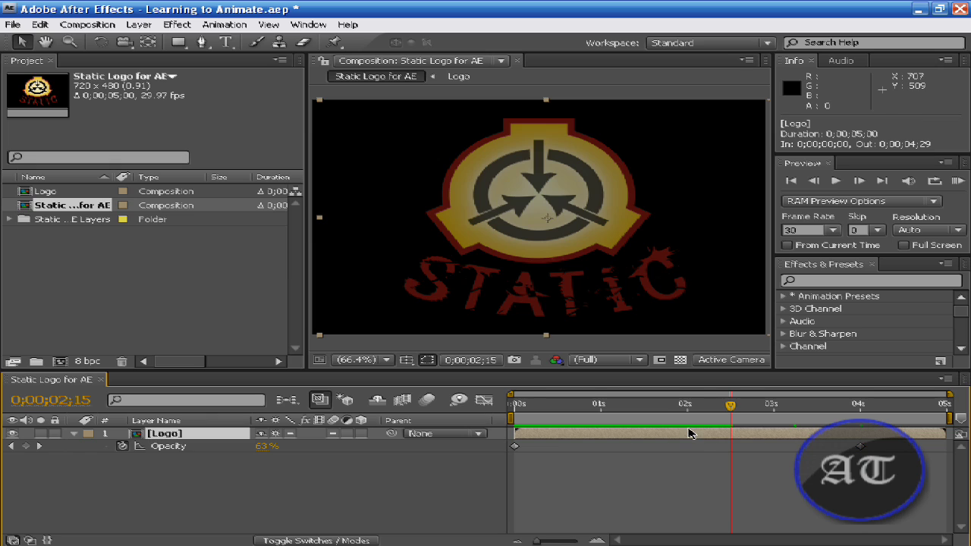
left_click_drag(728, 412, 686, 410)
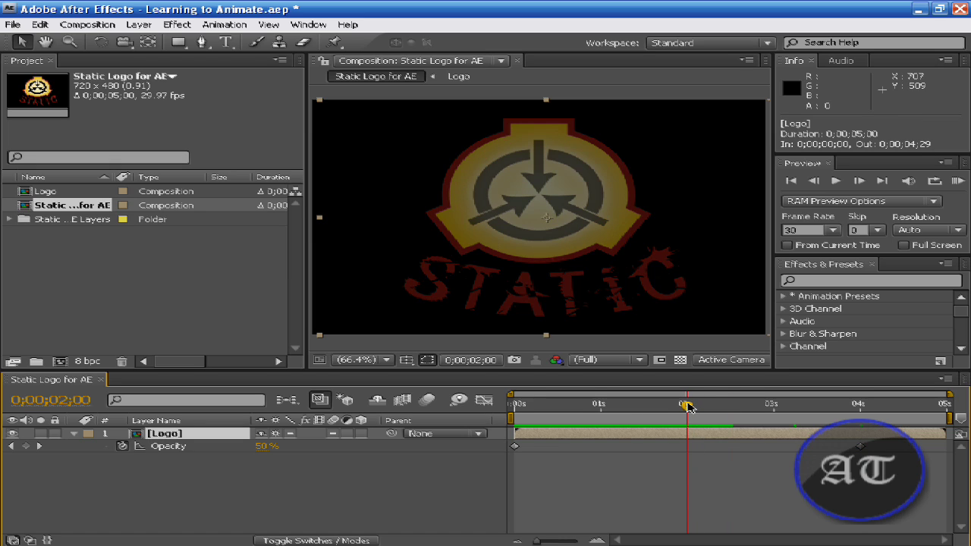
left_click(266, 446)
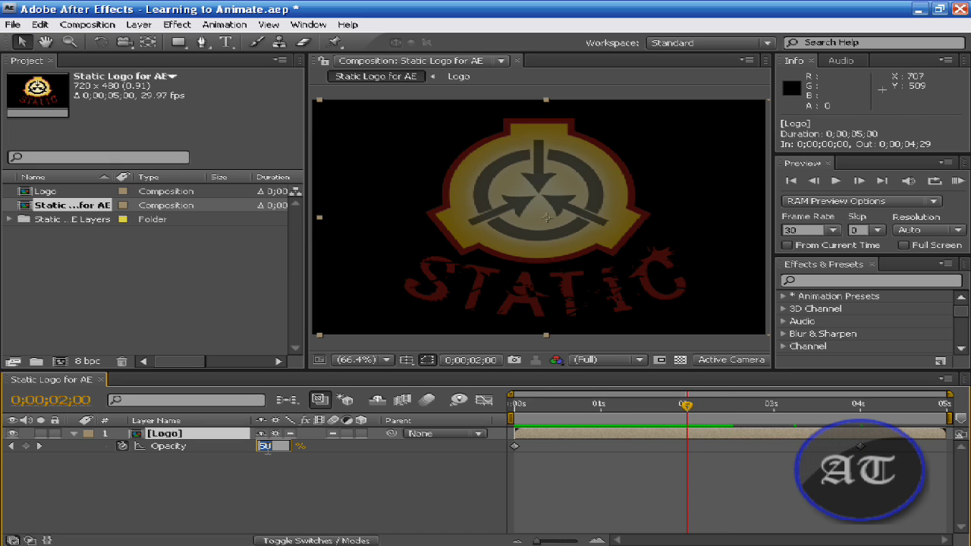
left_click(319, 469)
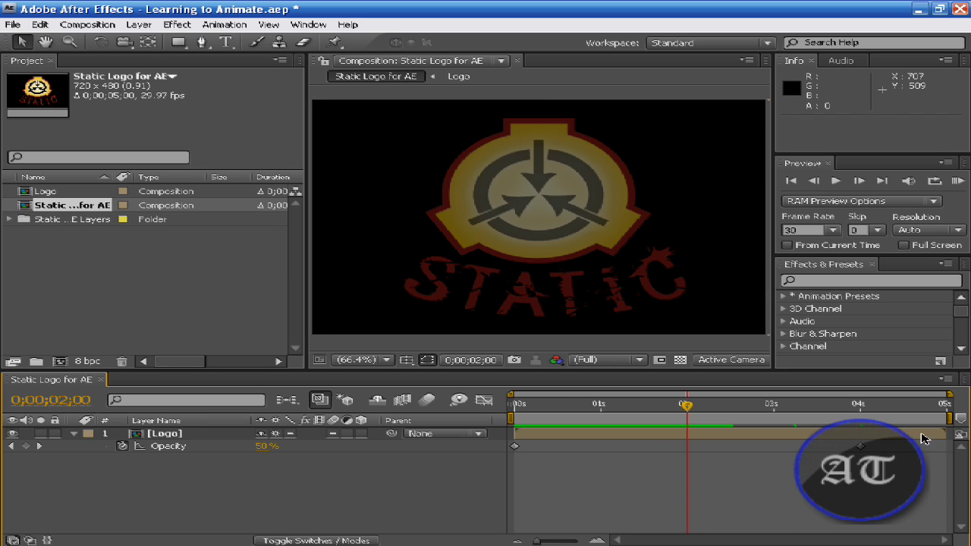
left_click_drag(687, 410, 944, 410)
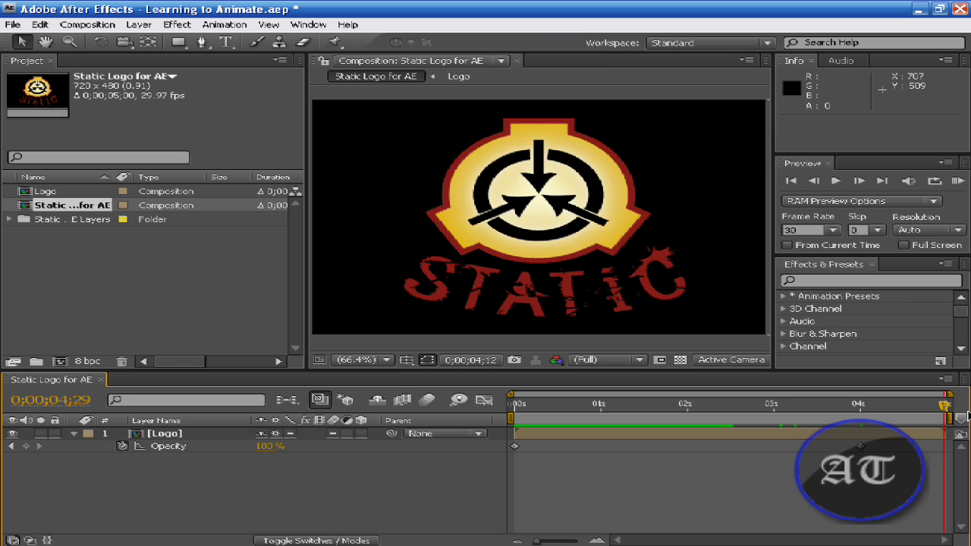
- Step through the fade-in frame by frame from 0;00;02;15 to just past the 4-second keyframe
key("j")
left_click_drag(793, 419, 732, 414)
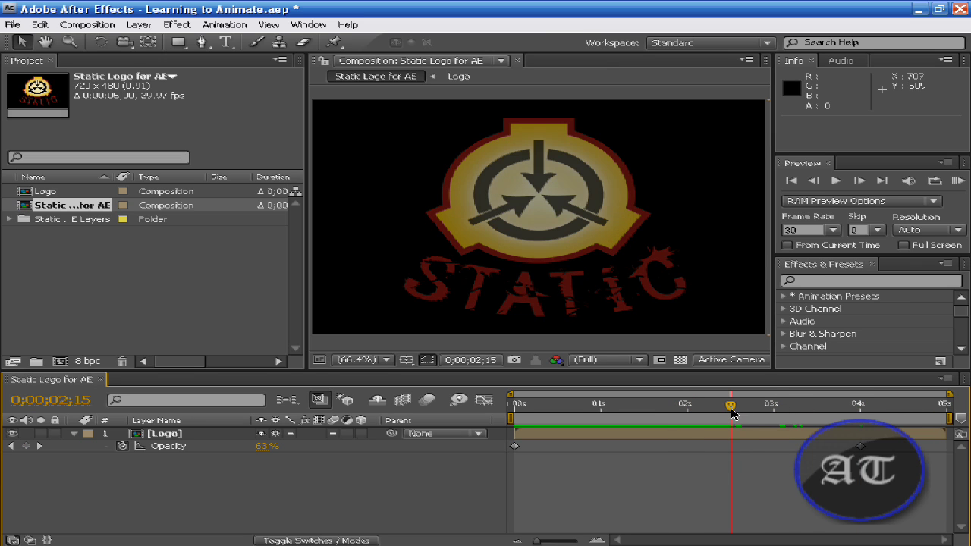
key("Page_Down")
key("Page_Down")
key("Page_Down")
key("Page_Down")
key("Page_Down")
key("Page_Down")
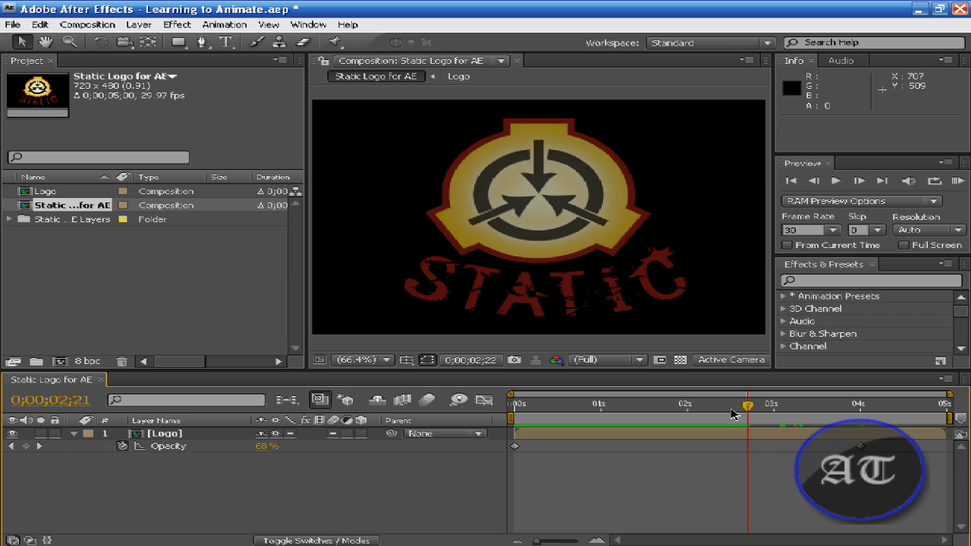
key("Page_Down")
key("Page_Down")
key("Page_Down")
key("Page_Down")
key("Page_Down")
key("Page_Down")
key("Page_Down")
key("Page_Down")
key("Page_Down")
key("Page_Down")
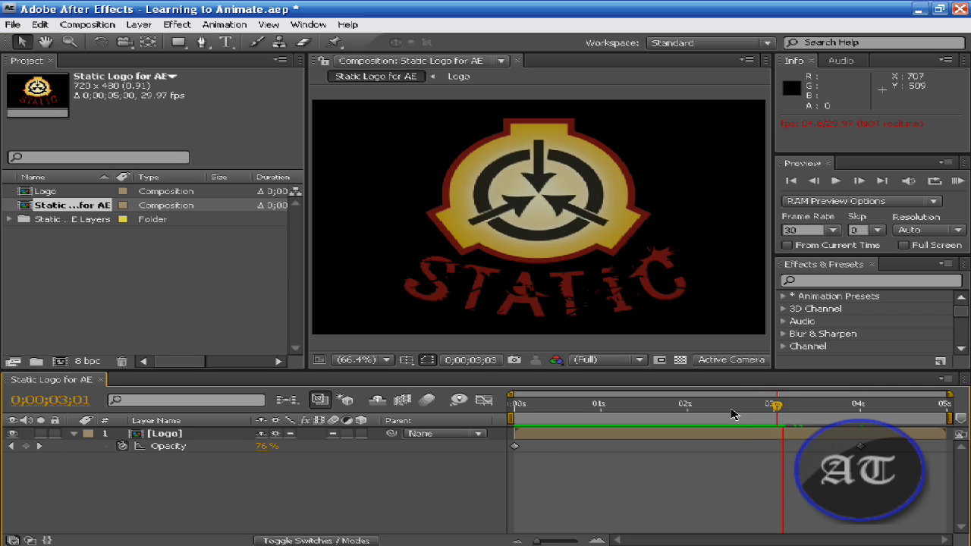
key("Page_Down")
key("Page_Down")
key("Page_Down")
key("Page_Down")
key("Page_Down")
key("Page_Down")
key("Page_Down")
key("Page_Down")
key("Page_Down")
key("Page_Down")
key("Page_Down")
key("Page_Down")
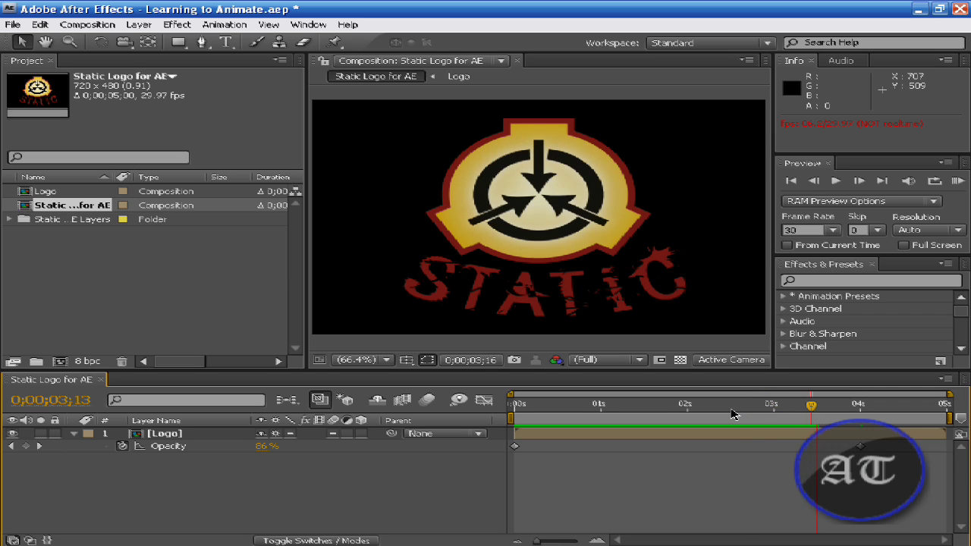
key("Page_Down")
key("Page_Down")
key("Page_Down")
key("Page_Down")
key("Page_Down")
key("Page_Down")
key("Page_Down")
key("Page_Down")
key("Page_Down")
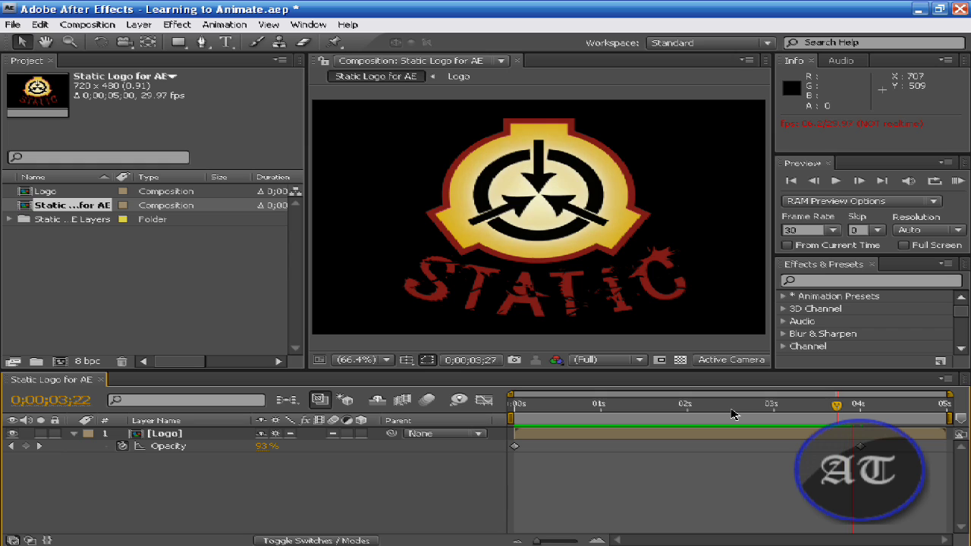
key("Page_Down")
key("Page_Down")
key("Page_Down")
key("Page_Down")
key("Page_Down")
key("Page_Down")
key("Page_Down")
key("Page_Down")
key("Page_Down")
key("Page_Down")
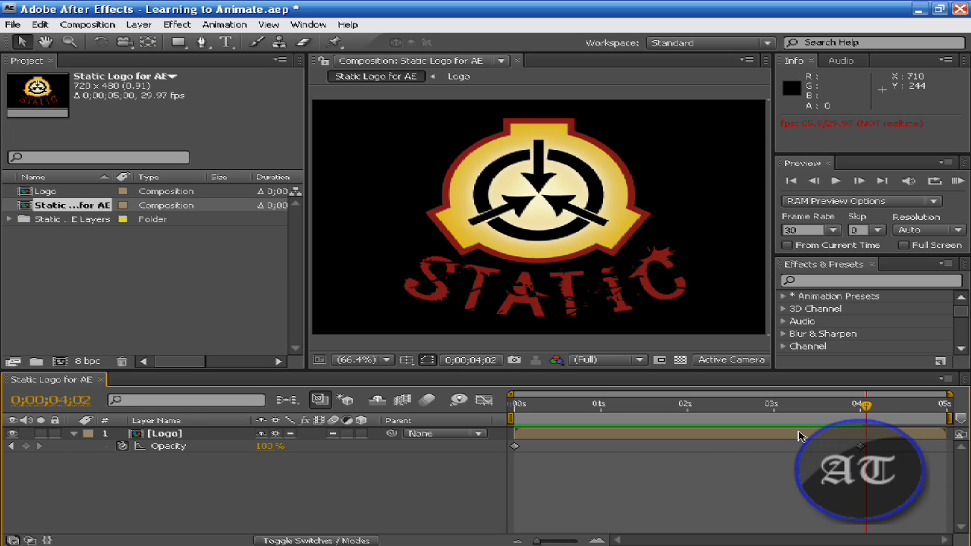
- Add an Opacity keyframe of 0% to the Logo layer at 0;00;04;13
left_click_drag(870, 411, 901, 412)
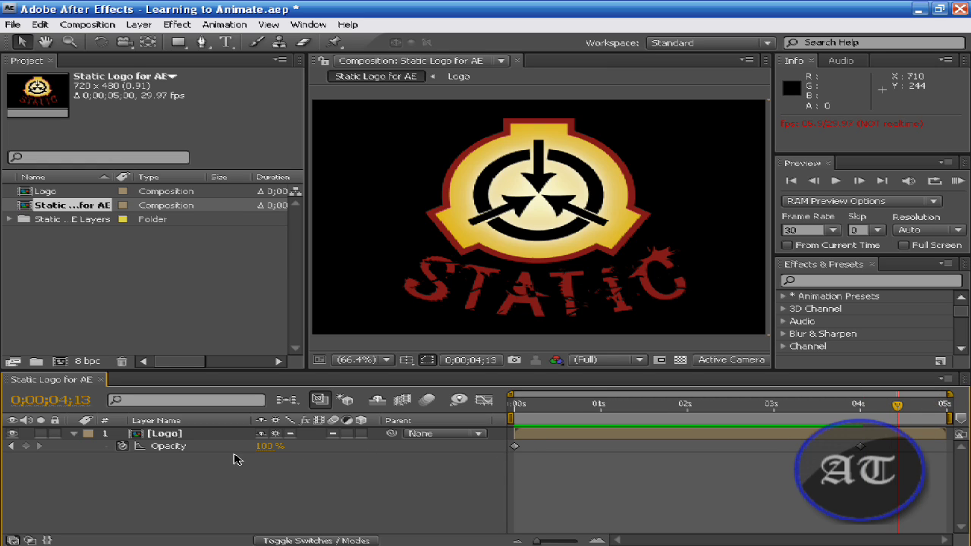
left_click(270, 446)
type("0")
key("Return")
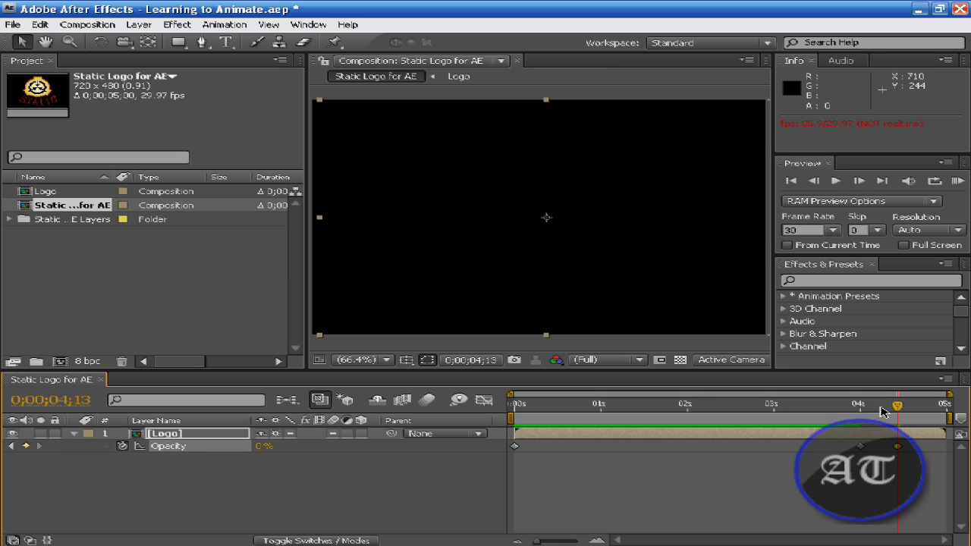
- Scrub back to 0;00;02;00 and try rotating the Logo layer to 86°
key("Page_Up")
left_click_drag(883, 410, 859, 407)
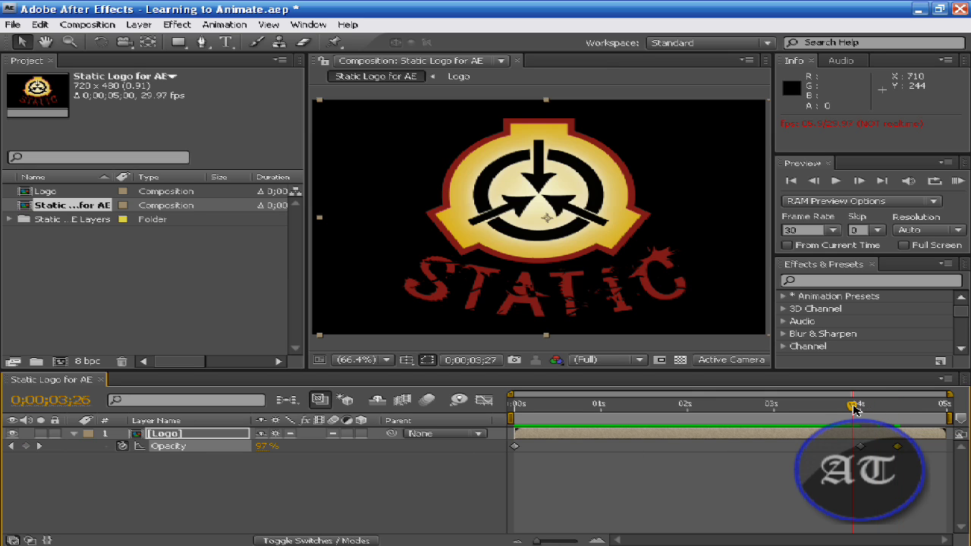
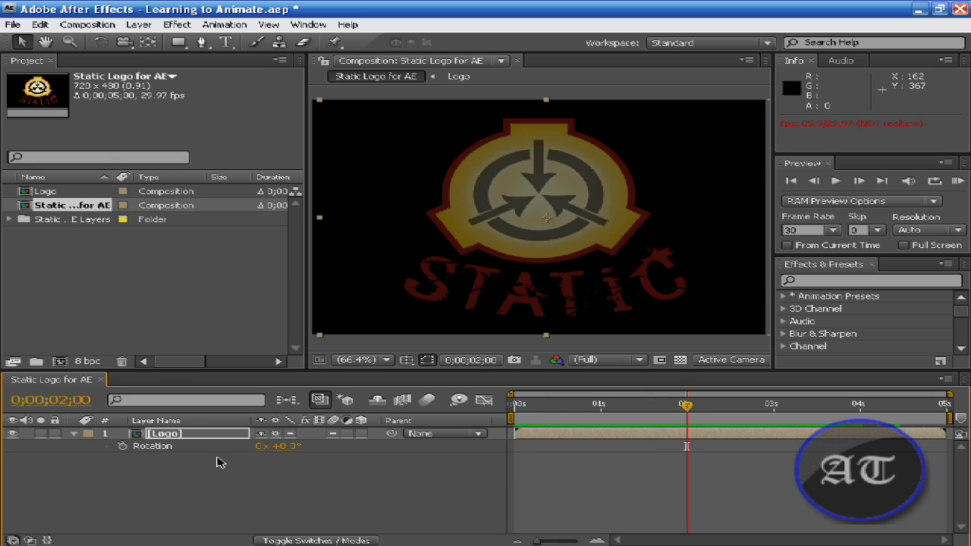
left_click_drag(267, 447, 408, 475)
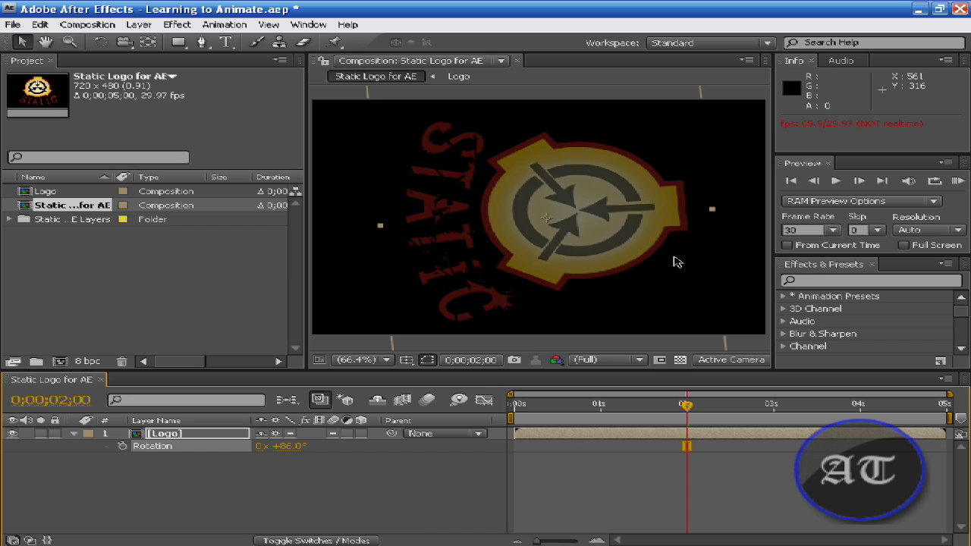
- Add a Rotation keyframe to the Logo layer at the start of the composition and set it to 19°
mouse_move(688, 410)
left_mouse_down()
mouse_move(516, 408)
mouse_move(686, 407)
left_mouse_up()
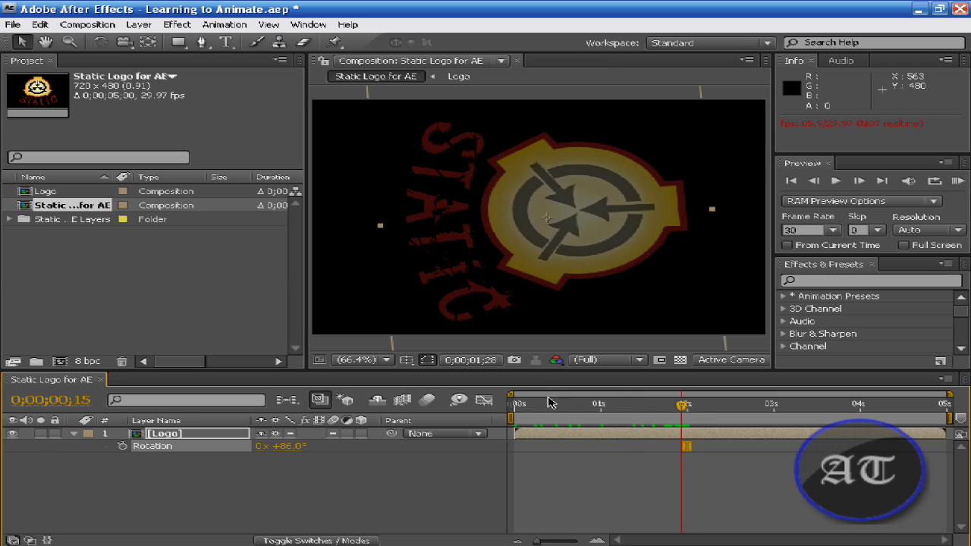
left_click_drag(540, 406, 514, 401)
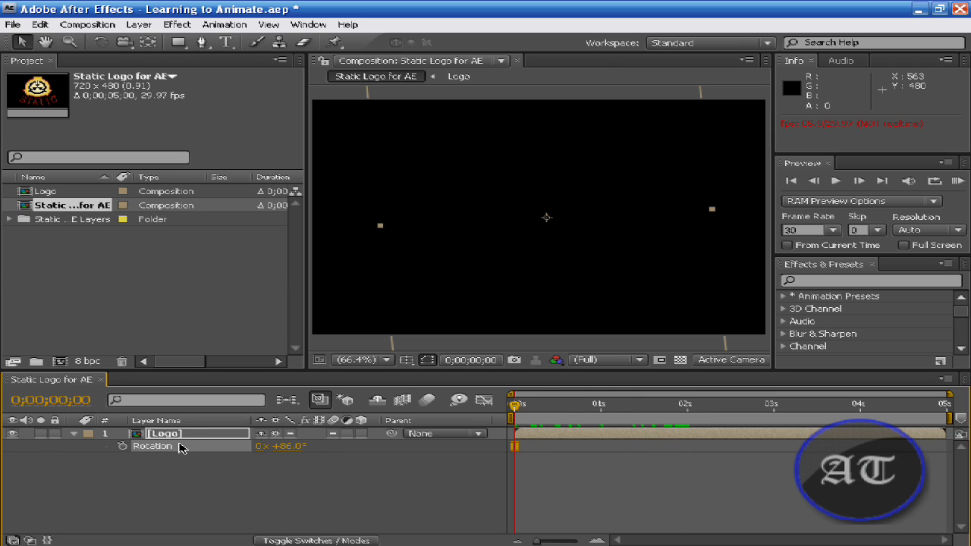
left_click(121, 448)
mouse_move(289, 449)
left_mouse_down()
mouse_move(197, 443)
mouse_move(303, 452)
mouse_move(292, 450)
left_mouse_up()
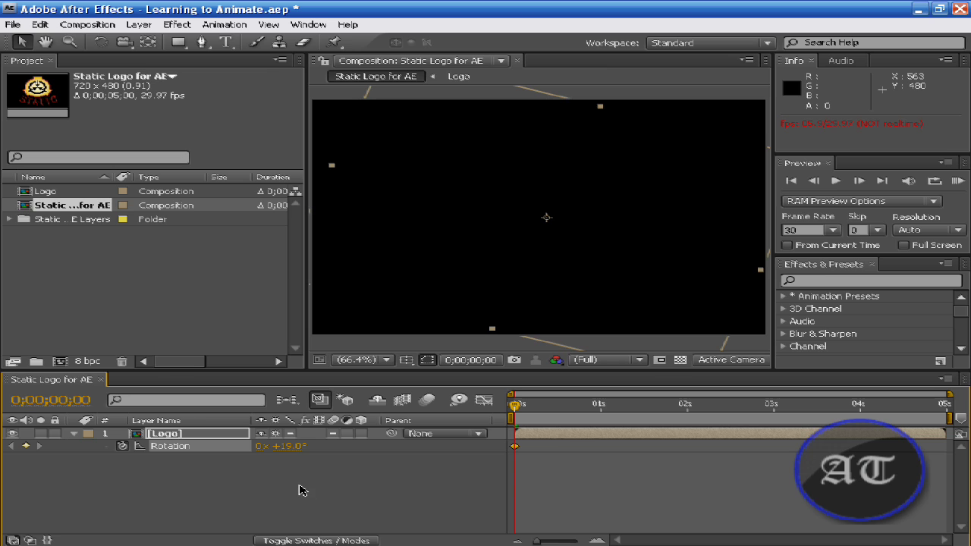
- Preview the animation, and reset the Logo layer's Rotation keyframe at the start of the composition to 0°
key("KP_0")
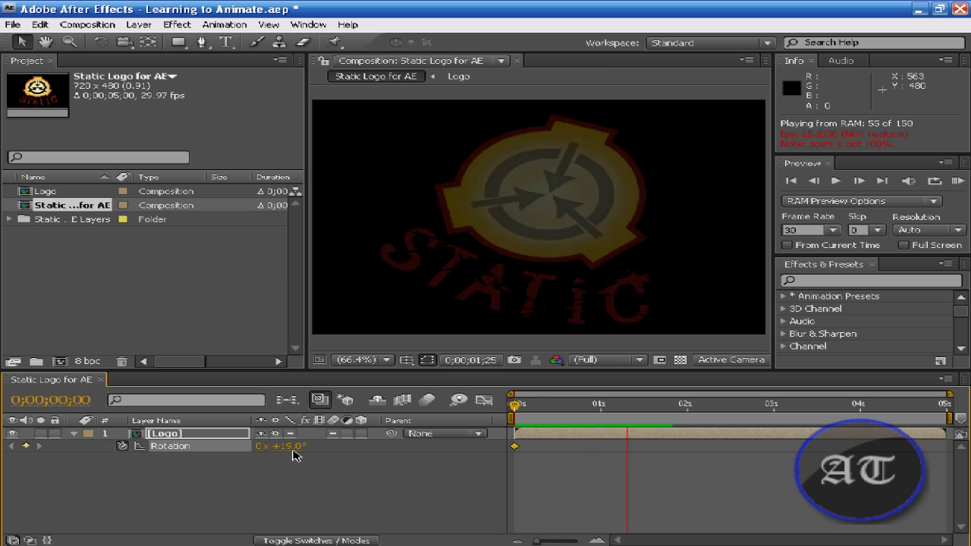
left_click(296, 453)
left_click_drag(296, 447, 284, 446)
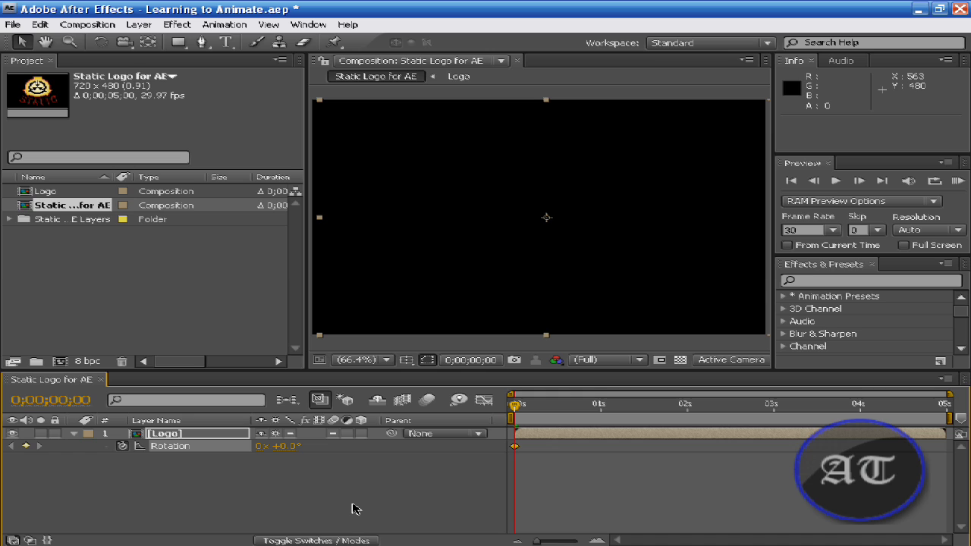
- Play up to about two seconds and add a Rotation keyframe of 90° to the Logo layer at 0;00;02;00
key("space")
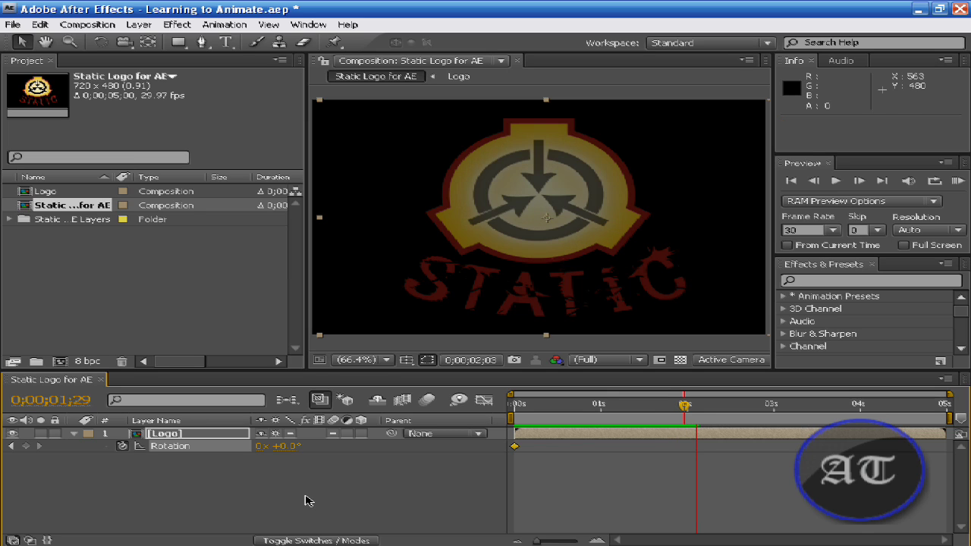
key("space")
left_click_drag(699, 409, 688, 409)
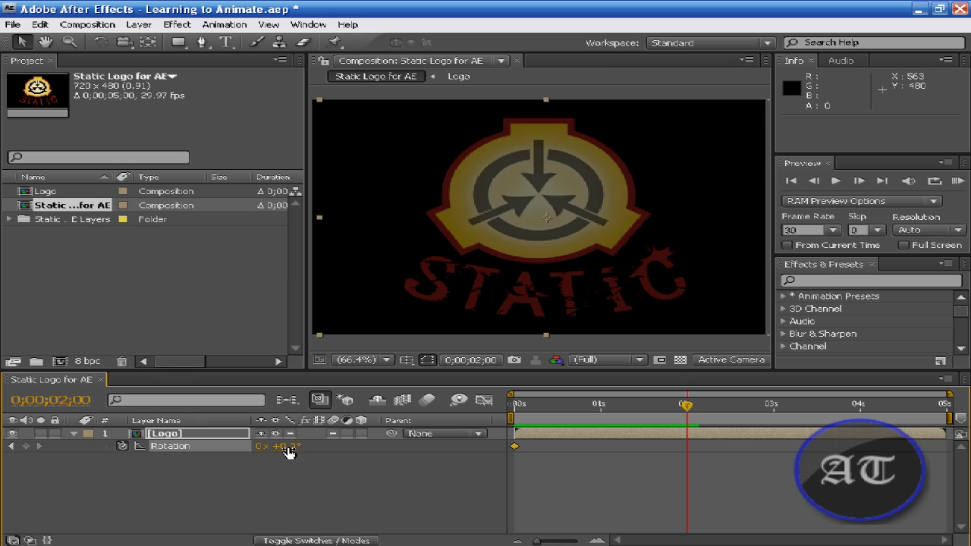
left_click_drag(289, 452, 377, 451)
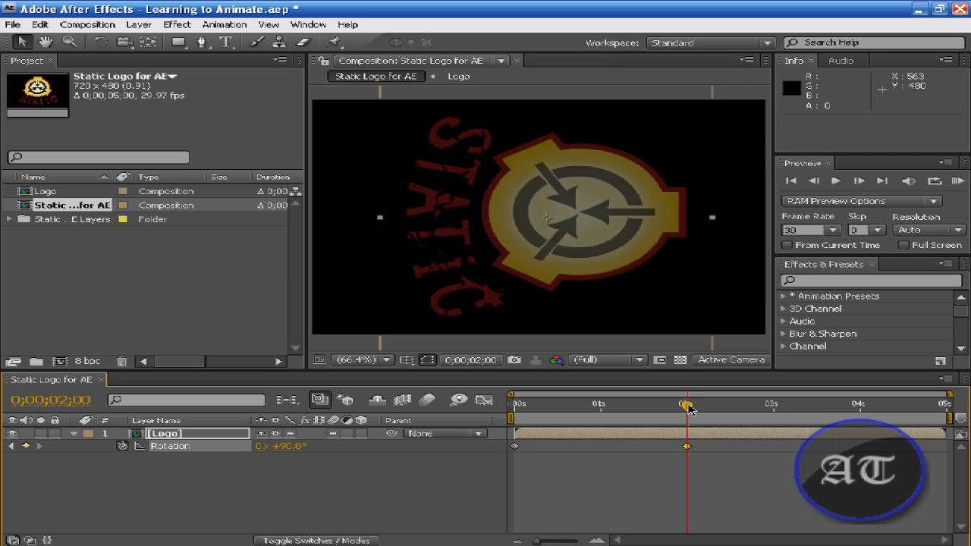
- Add Rotation keyframes to the Logo layer of 237° at 0;00;03;00 and one full turn (1x+0.0°) at 0;00;04;00
left_click_drag(689, 408, 777, 409)
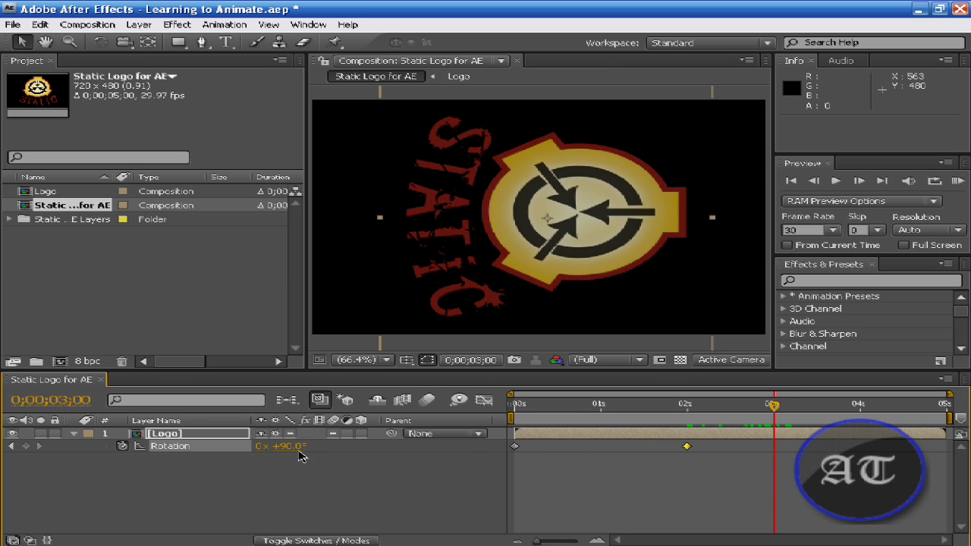
left_click_drag(302, 454, 452, 460)
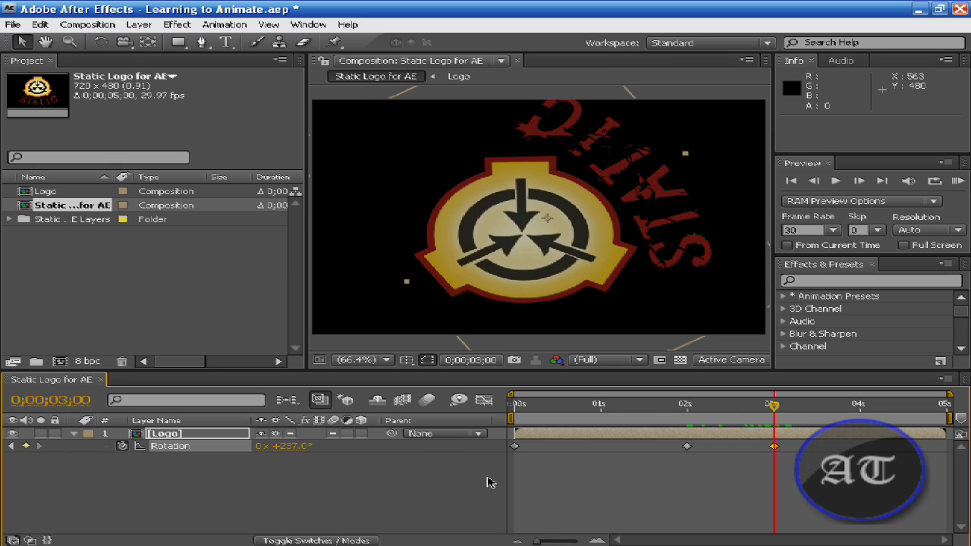
left_click_drag(775, 406, 865, 411)
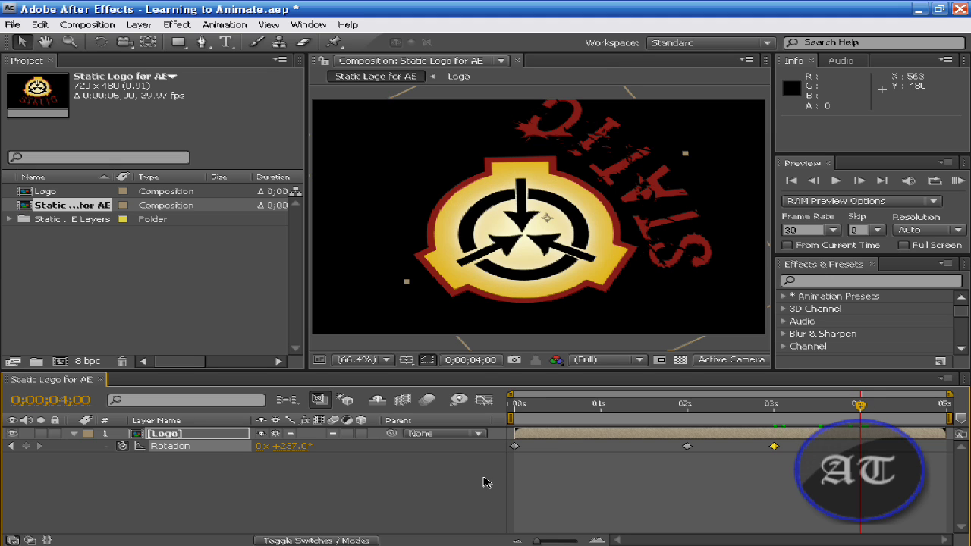
left_click_drag(300, 448, 410, 455)
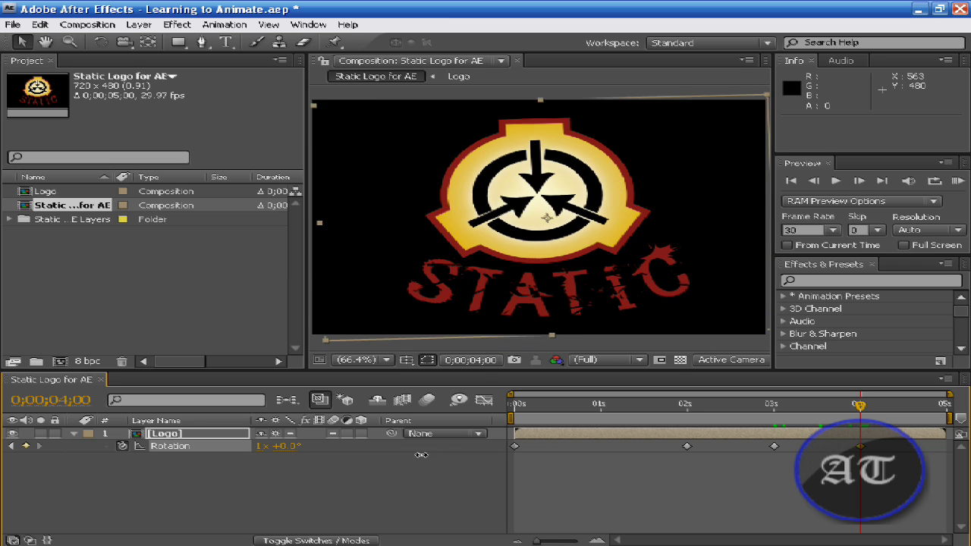
left_click_drag(417, 455, 419, 455)
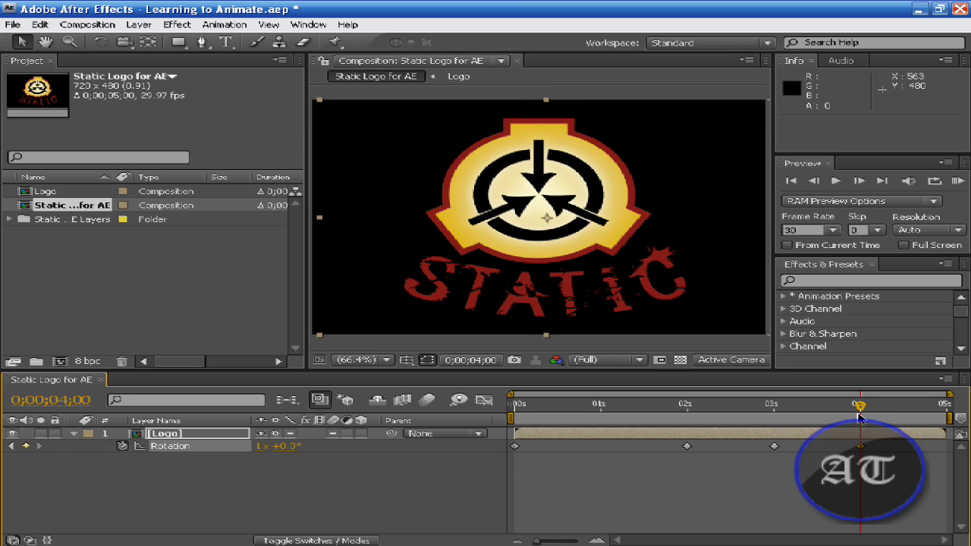
- Return to the start of the composition and play back the logo's rotation animation
left_click_drag(865, 412, 513, 410)
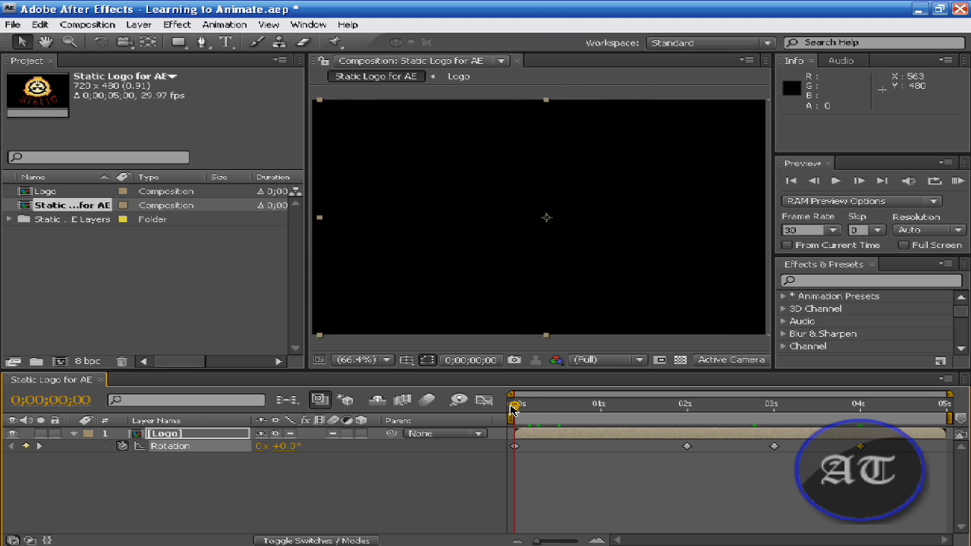
key("space")
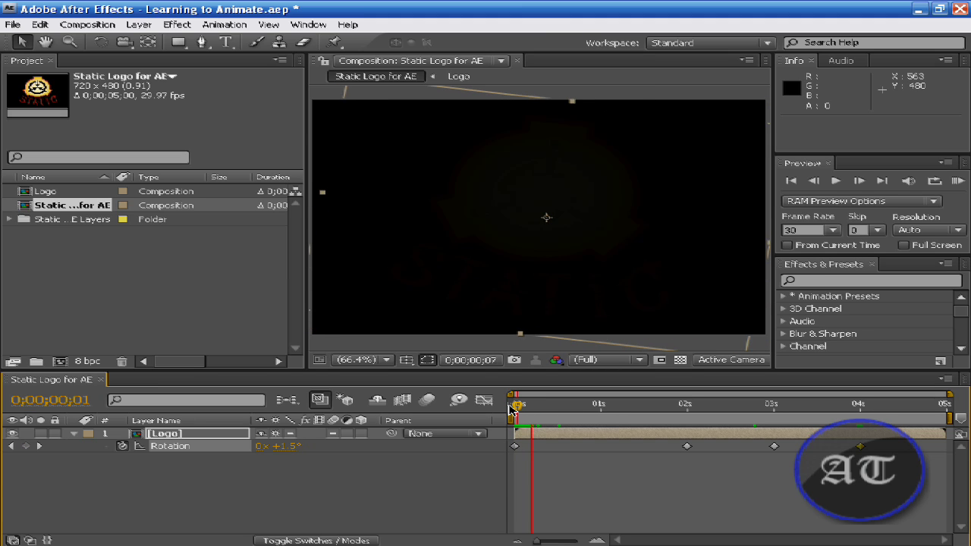